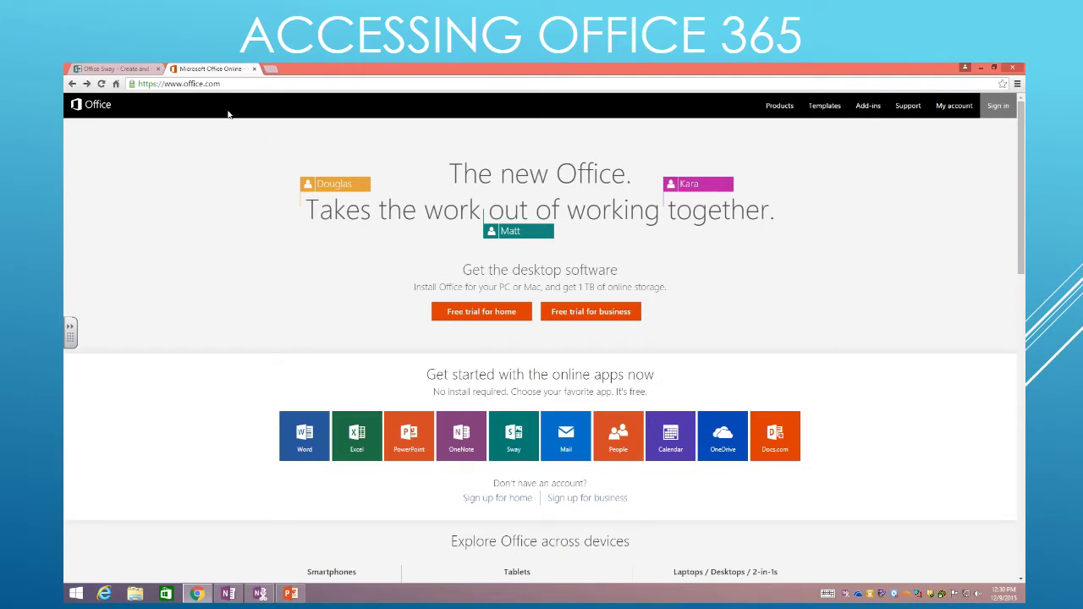
{"action": "left_click_drag", "start_coordinate": [230, 84], "coordinate": [120, 84]}
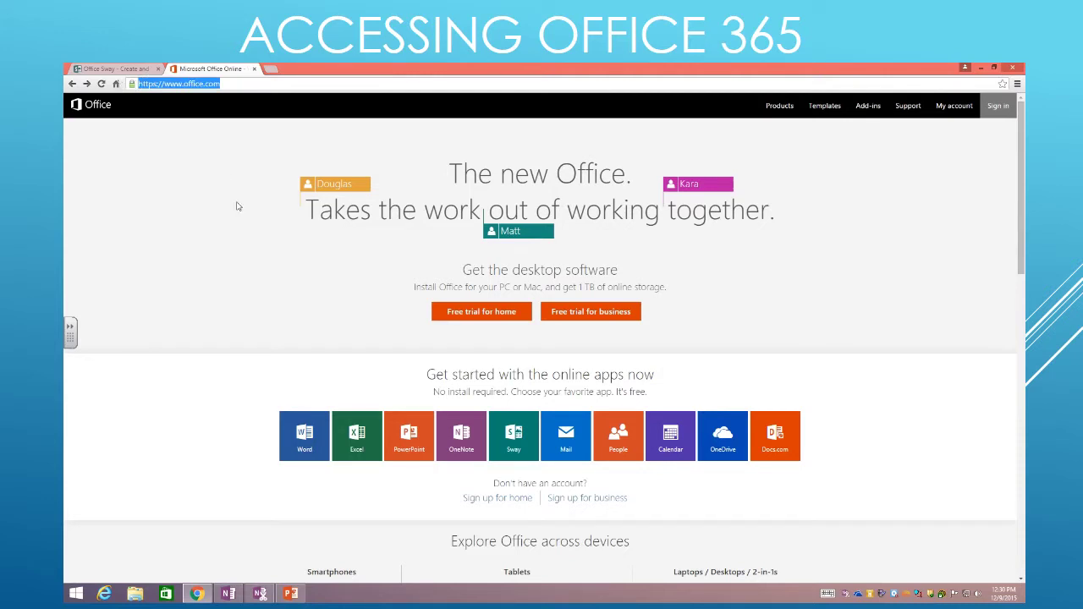
{"action": "type", "text": "www."}
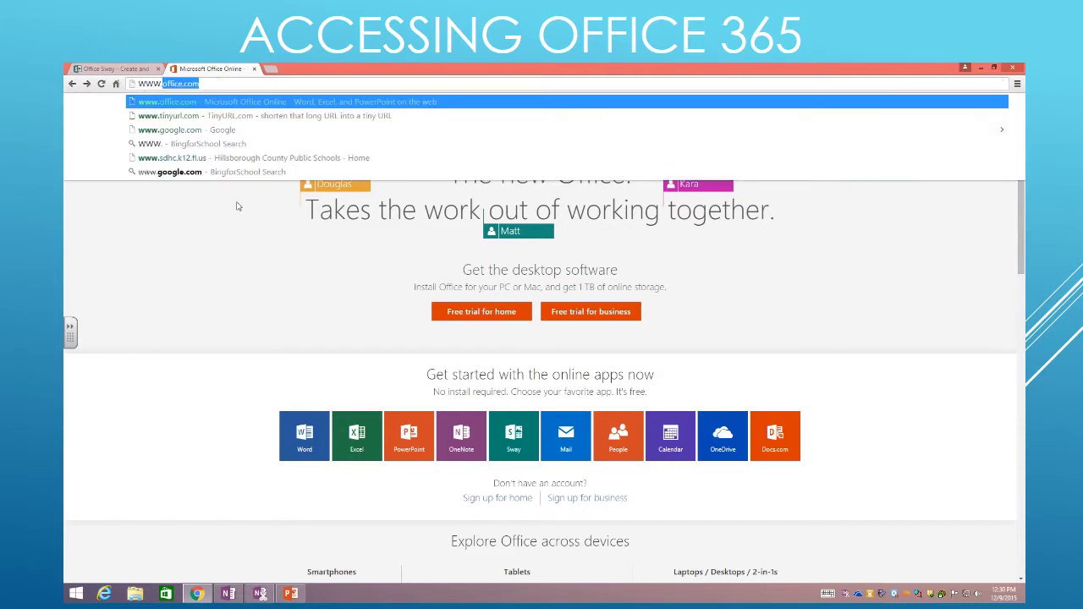
{"action": "type", "text": "office.com"}
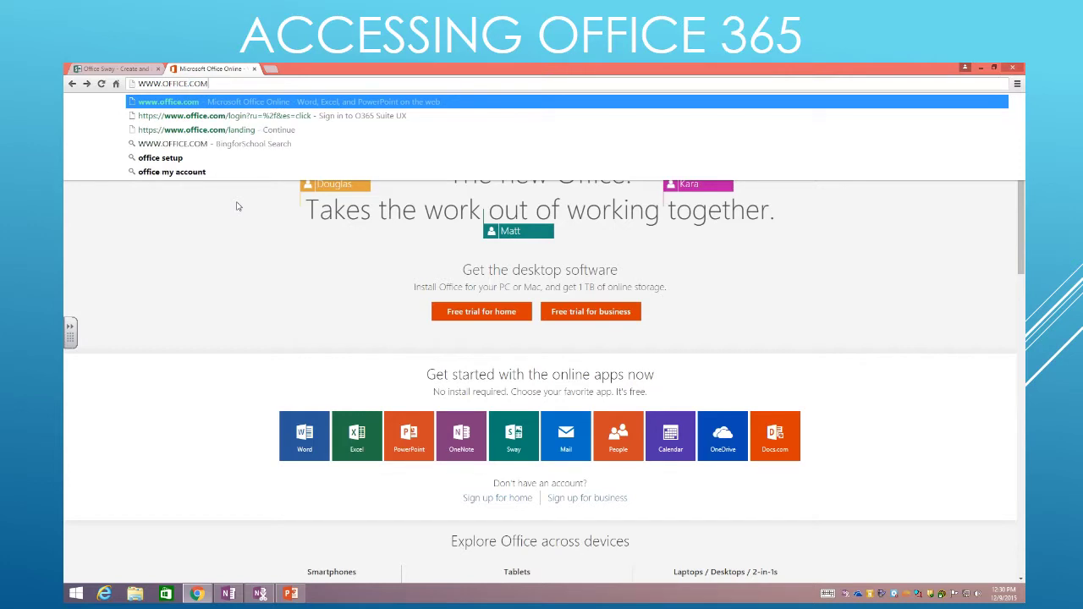
{"action": "key", "text": "Return"}
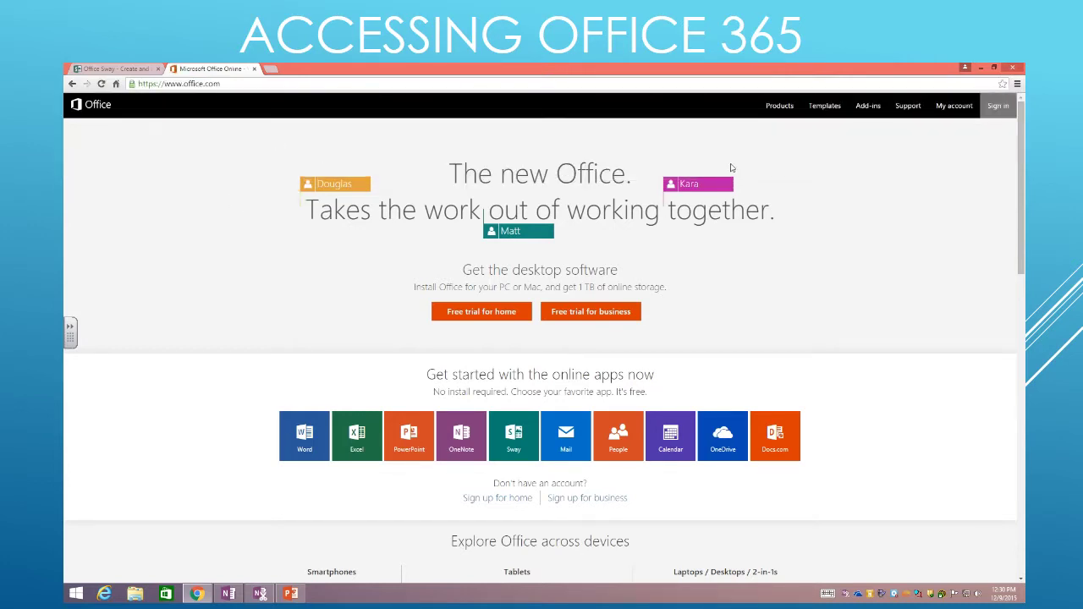
Remove the saved account and sign in with the school email and password
{"action": "left_click", "coordinate": [997, 110]}
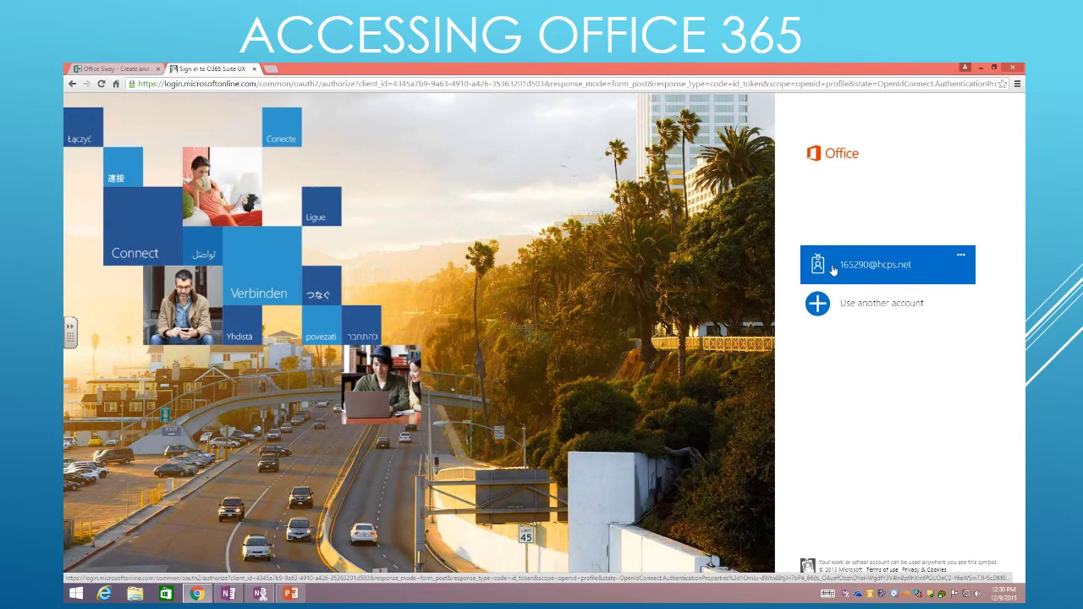
{"action": "left_click", "coordinate": [961, 262]}
{"action": "left_click", "coordinate": [879, 264]}
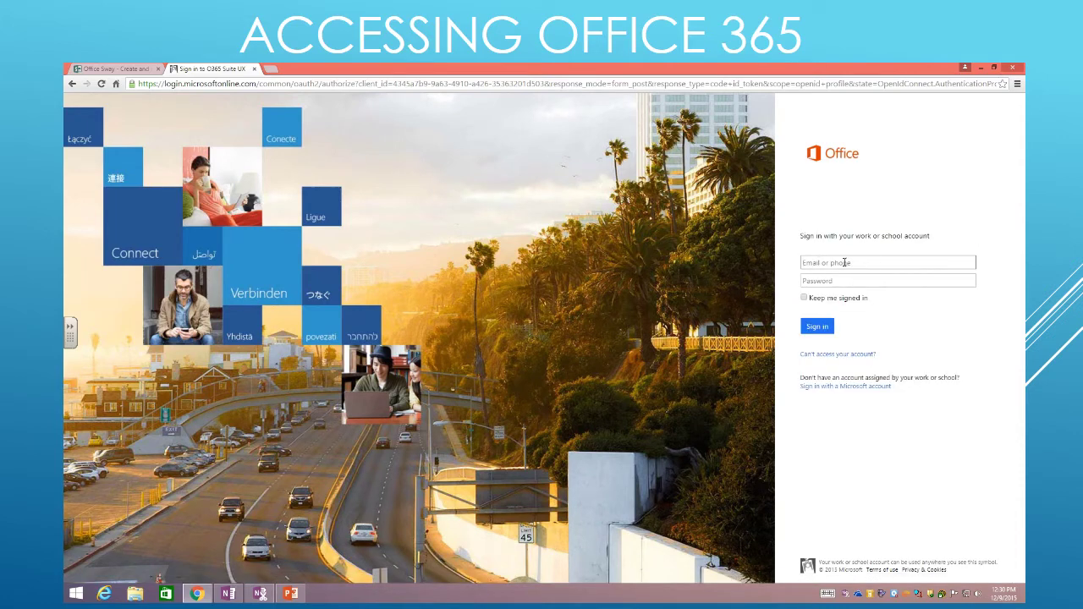
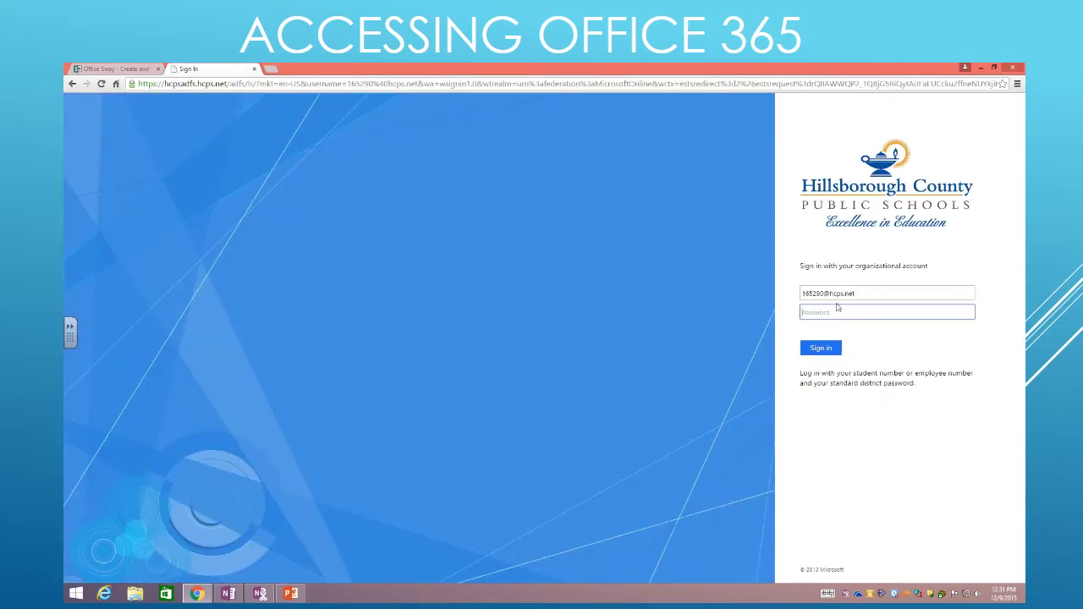
{"action": "type", "text": "*"}
{"action": "left_click", "coordinate": [826, 352]}
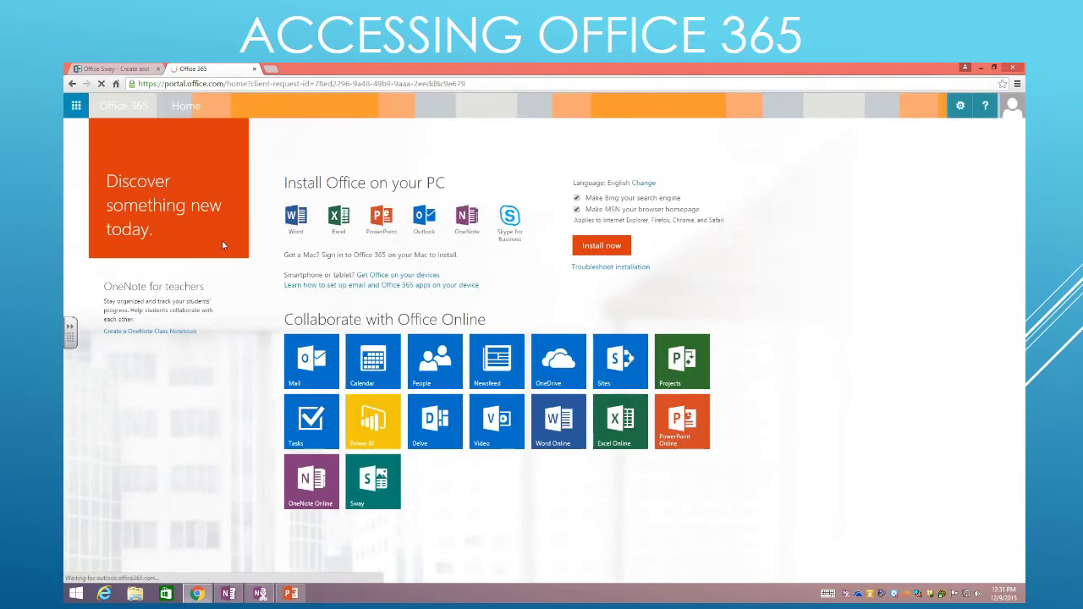
Open OneDrive from the Office 365 home page to view the account's files
{"action": "left_click", "coordinate": [551, 370]}
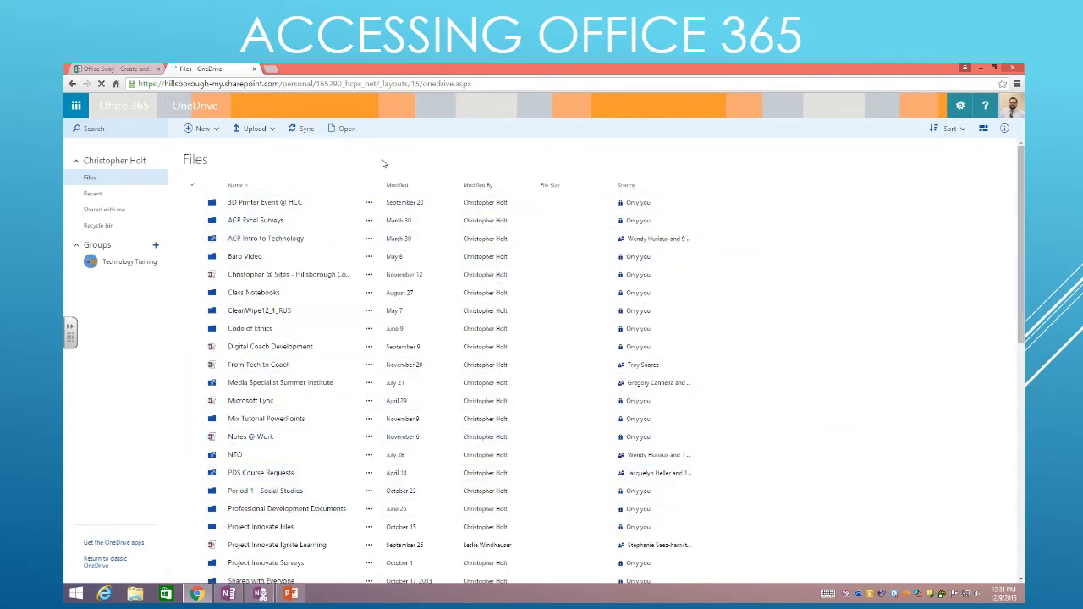
{"action": "mouse_move", "coordinate": [505, 85]}
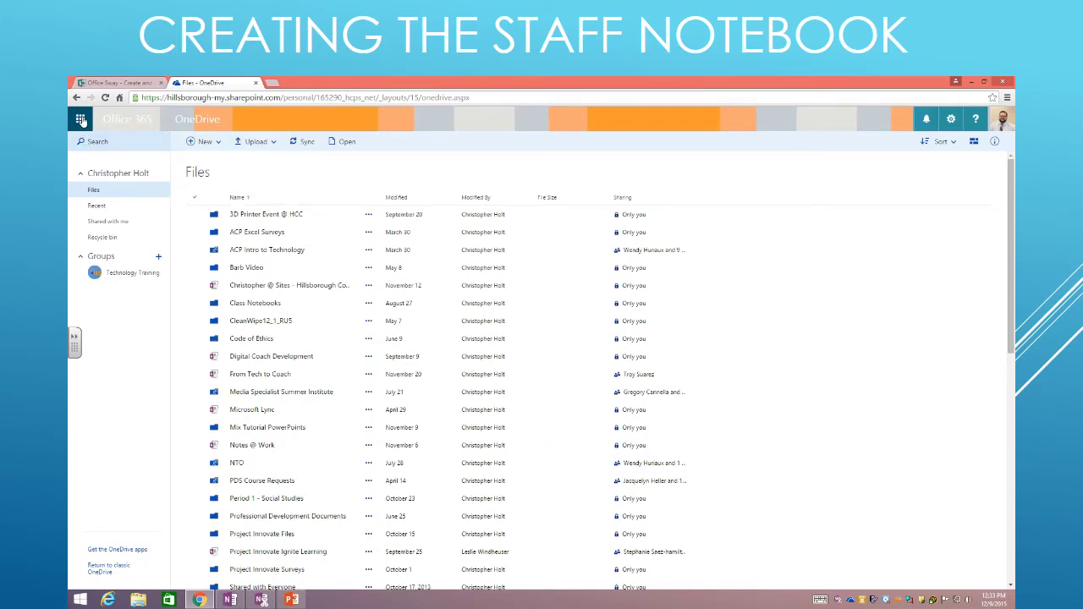
Launch OneNote Staff Notebook from the full list of apps in the app launcher
{"action": "left_click", "coordinate": [80, 121]}
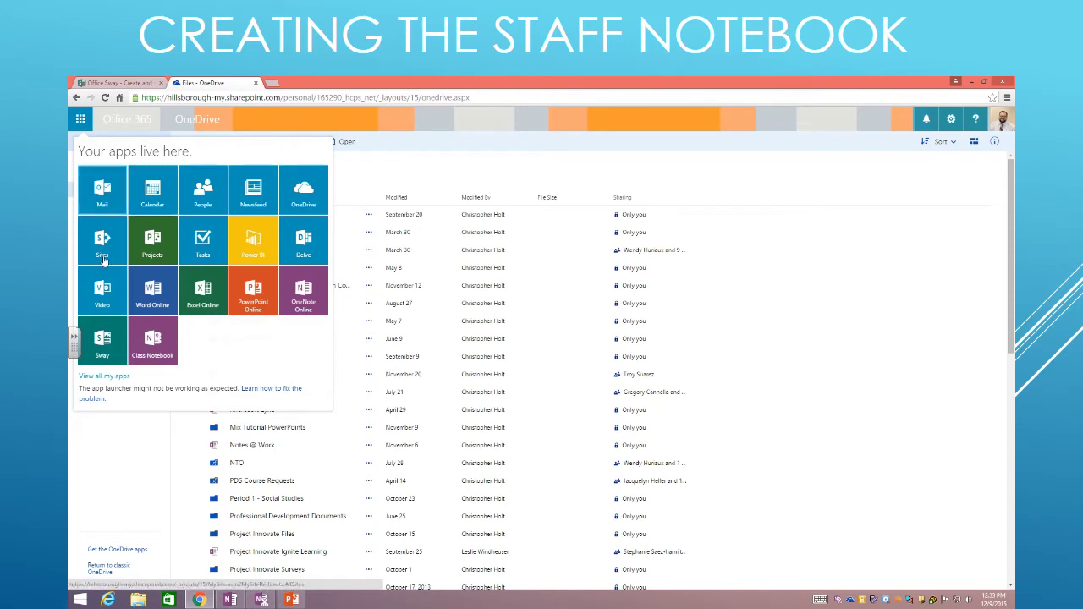
{"action": "left_click", "coordinate": [108, 376]}
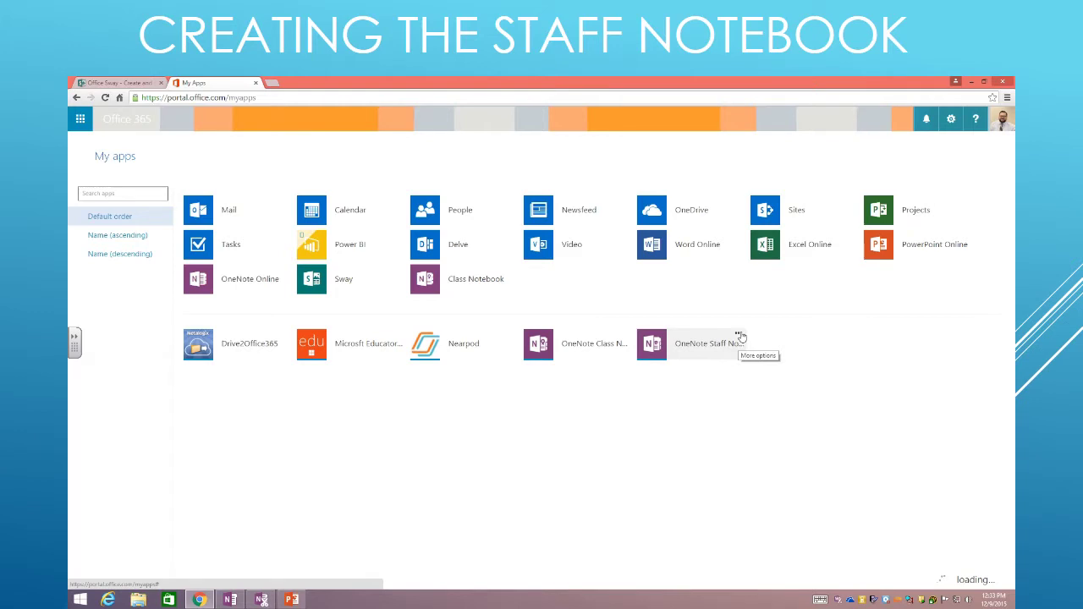
{"action": "left_click", "coordinate": [739, 335]}
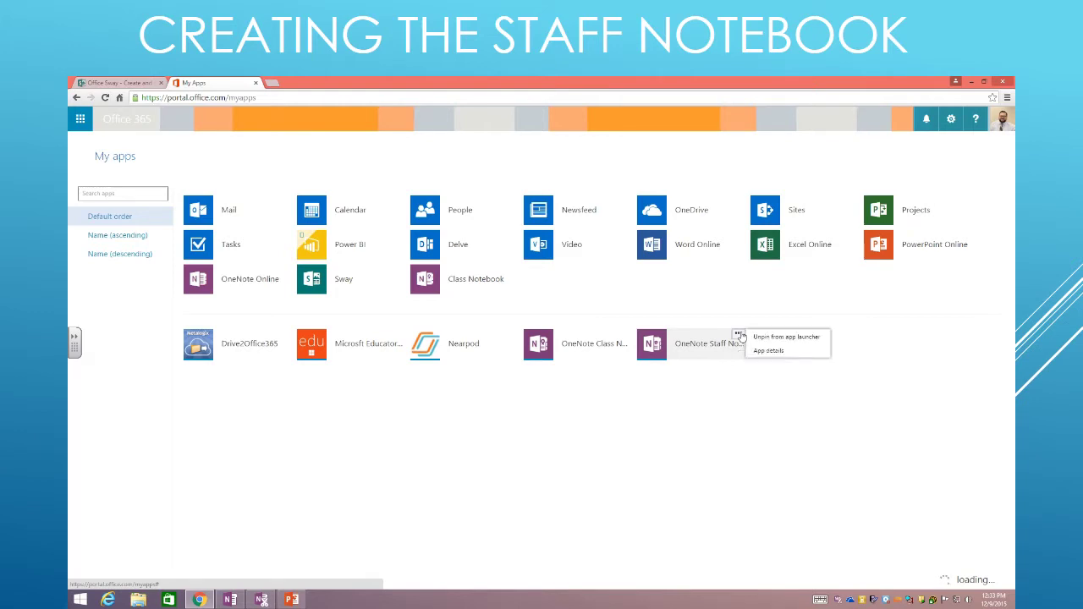
{"action": "left_click", "coordinate": [671, 343]}
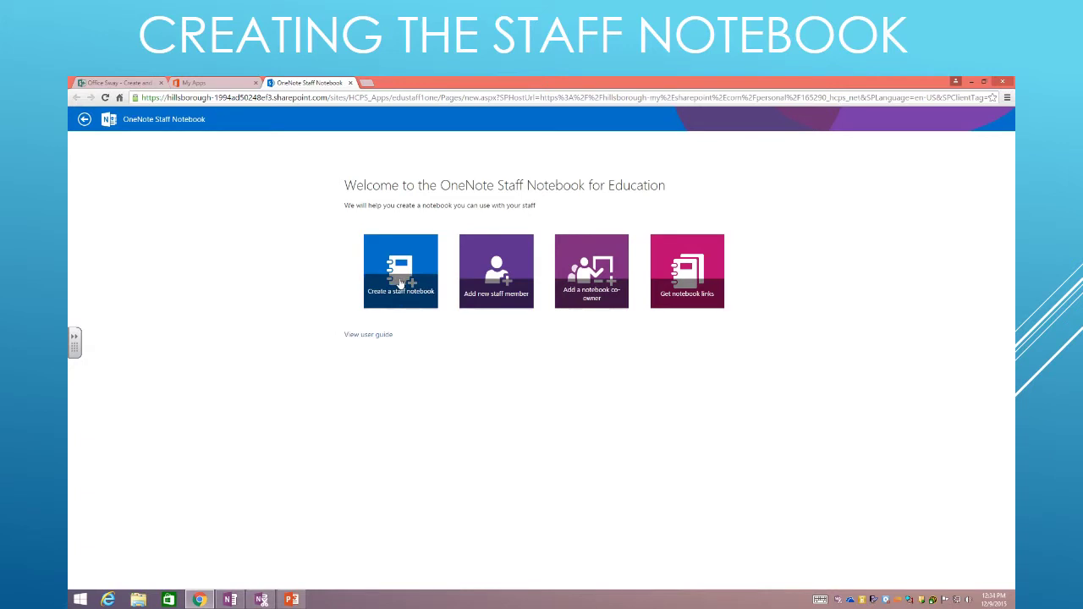
Start a new staff notebook and name it 'Demo Social Studies Department'
{"action": "left_click", "coordinate": [401, 285]}
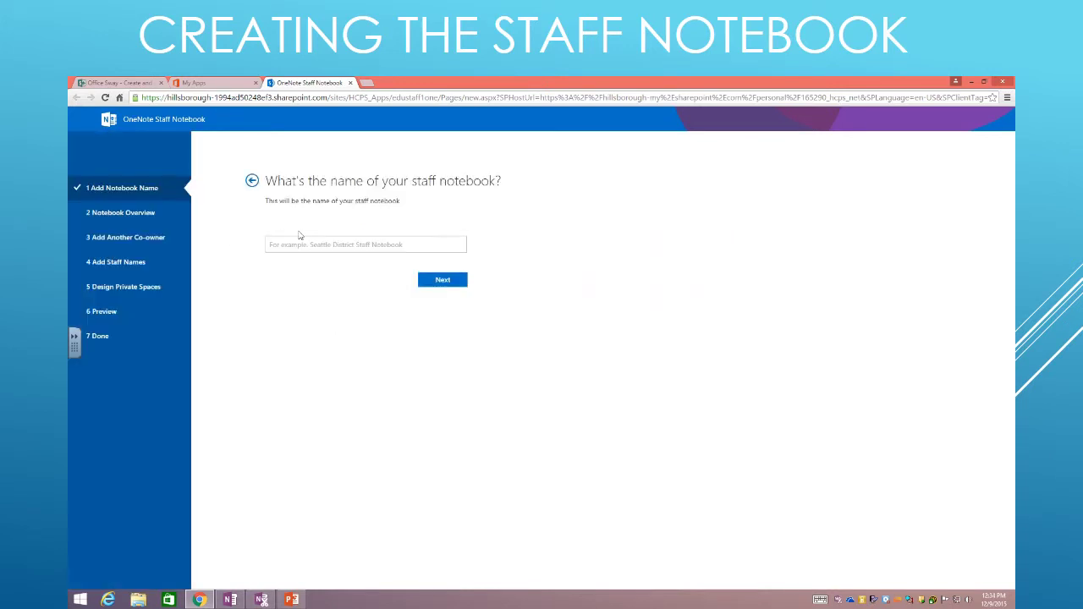
{"action": "left_click", "coordinate": [321, 245]}
{"action": "type", "text": "DFemo"}
{"action": "key", "text": "BackSpace"}
{"action": "key", "text": "BackSpace"}
{"action": "type", "text": "emo Sopc"}
{"action": "key", "text": "BackSpace"}
{"action": "key", "text": "BackSpace"}
{"action": "type", "text": "cial Studies"}
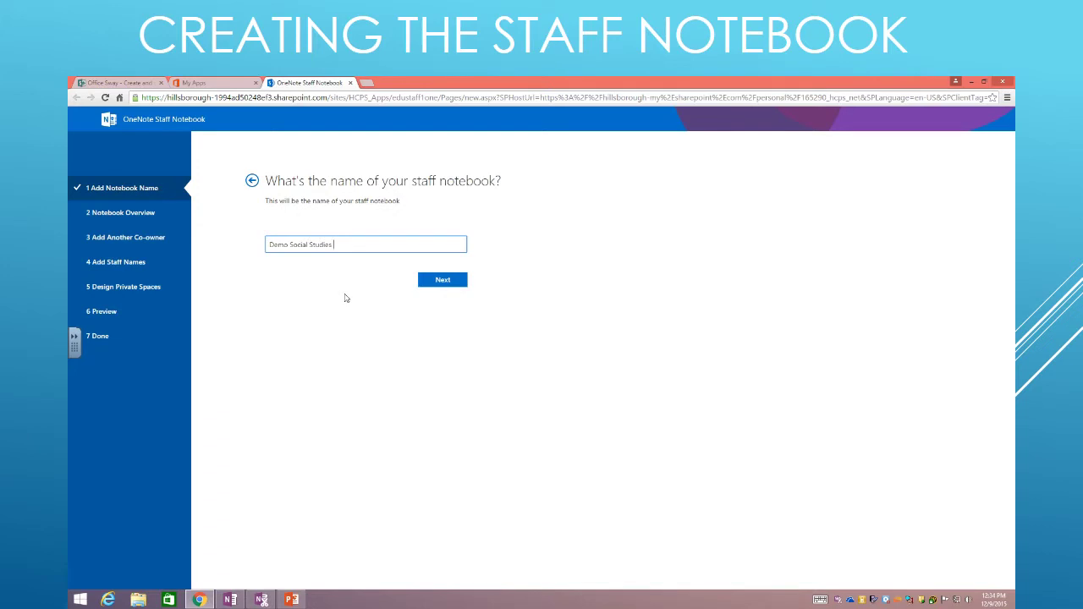
{"action": "type", "text": " Department"}
Accept the notebook name and continue to the Notebook Overview step
{"action": "left_click", "coordinate": [444, 283]}
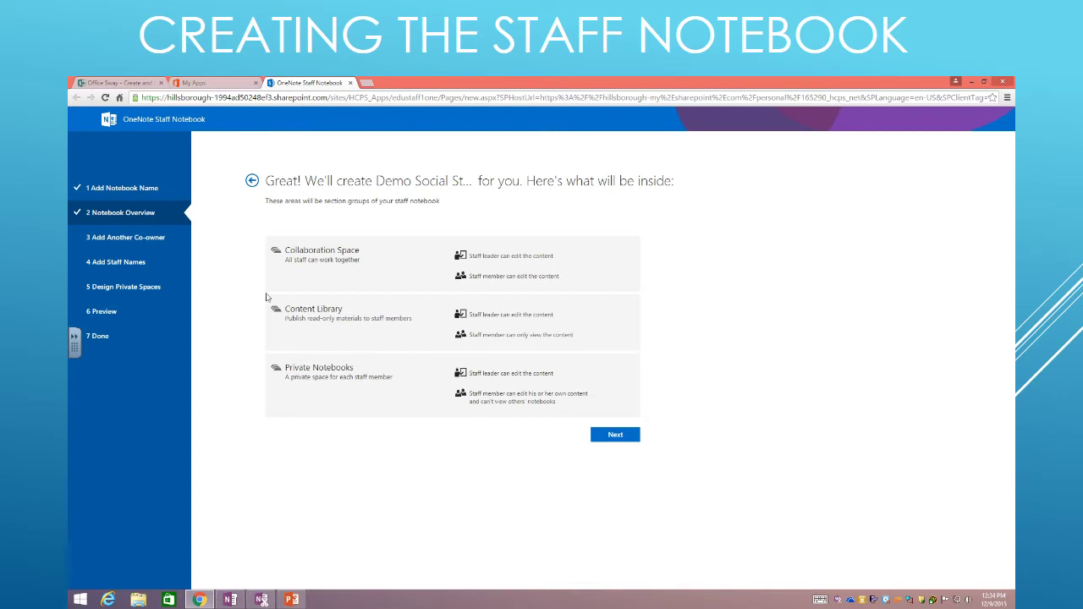
Skip the co-owner step, add two staff members from suggestions, and continue to private-space sections
{"action": "left_click", "coordinate": [614, 435]}
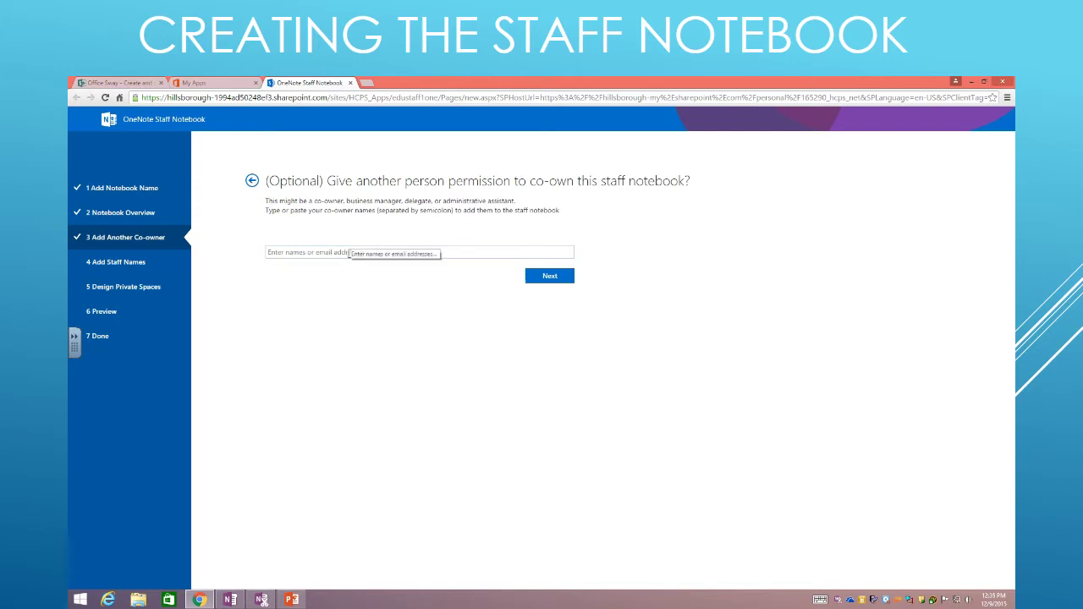
{"action": "left_click", "coordinate": [549, 277]}
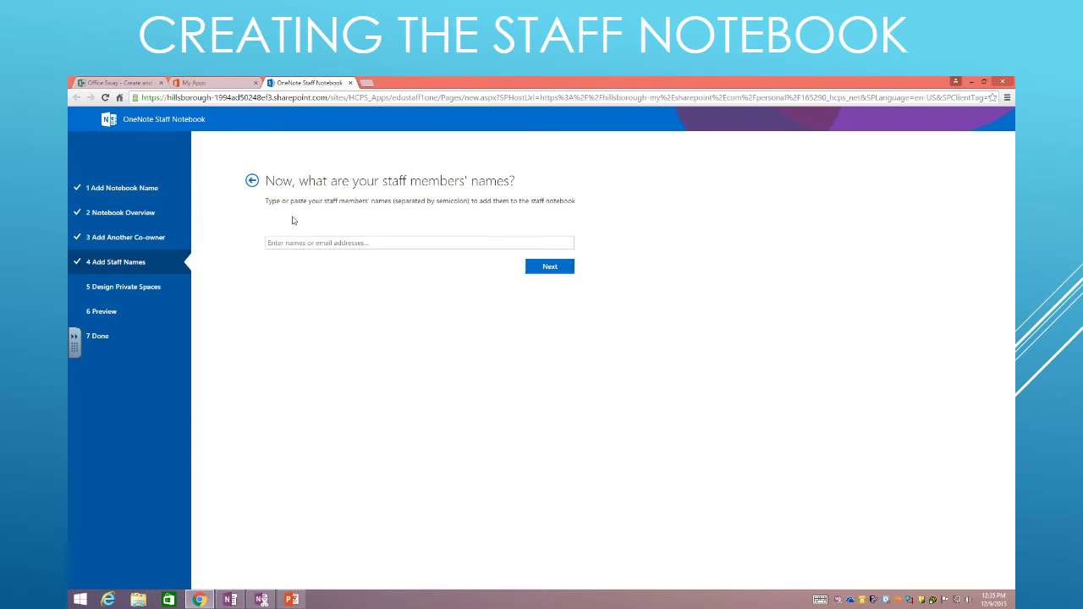
{"action": "left_click", "coordinate": [369, 242]}
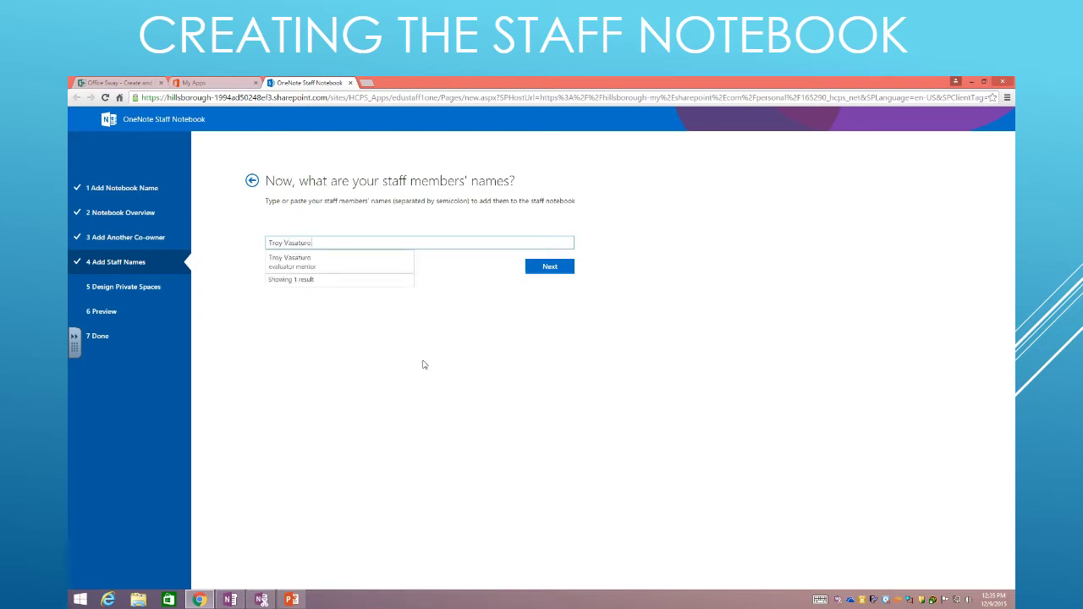
{"action": "left_click", "coordinate": [296, 262]}
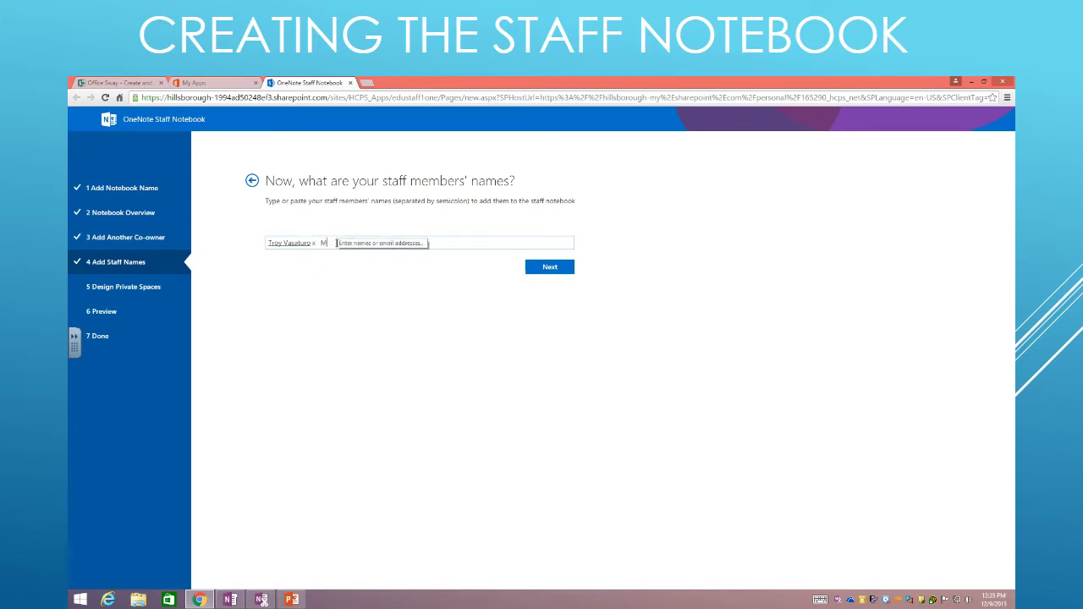
{"action": "left_click", "coordinate": [287, 257]}
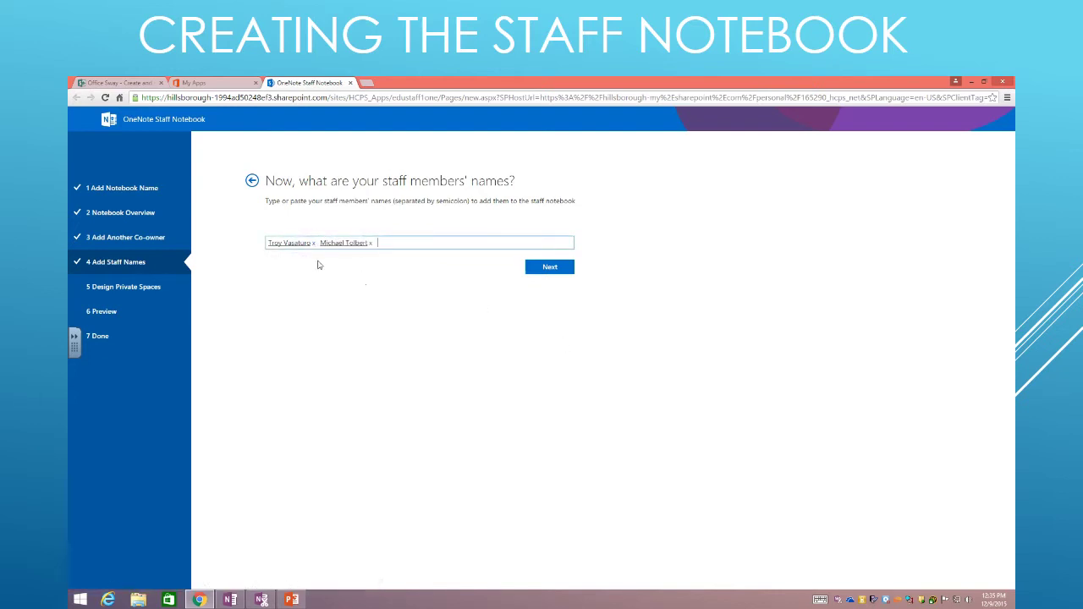
{"action": "left_click", "coordinate": [554, 269]}
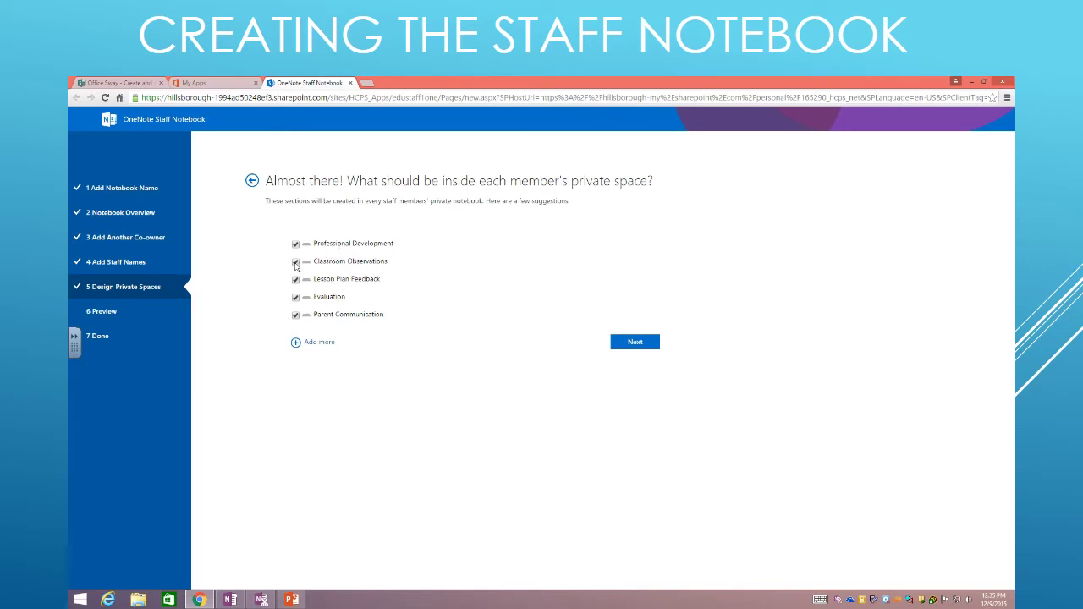
Uncheck four default sections, add a 'Units of Study' section, and continue to the preview
{"action": "left_click", "coordinate": [296, 262]}
{"action": "left_click", "coordinate": [296, 279]}
{"action": "left_click", "coordinate": [295, 297]}
{"action": "left_click", "coordinate": [296, 315]}
{"action": "left_click", "coordinate": [294, 343]}
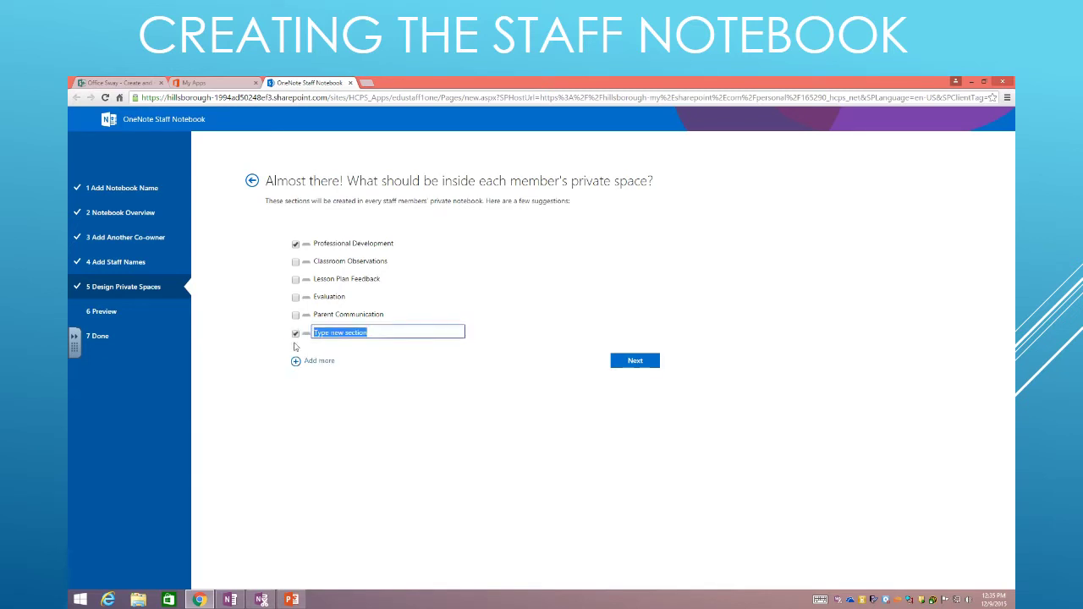
{"action": "type", "text": "Units of Study"}
{"action": "left_click", "coordinate": [471, 389]}
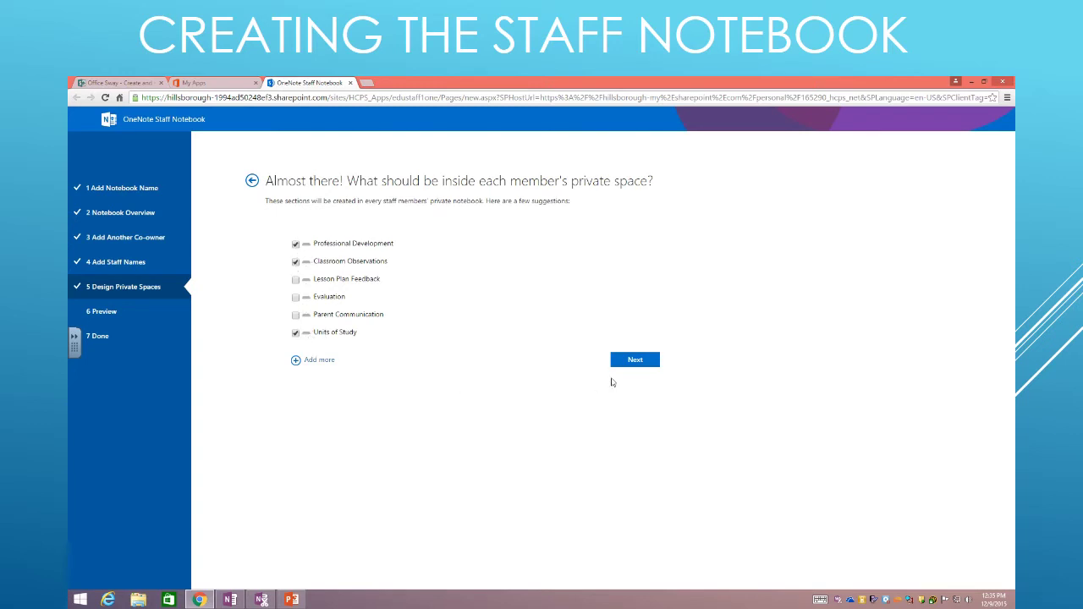
{"action": "left_click", "coordinate": [623, 368]}
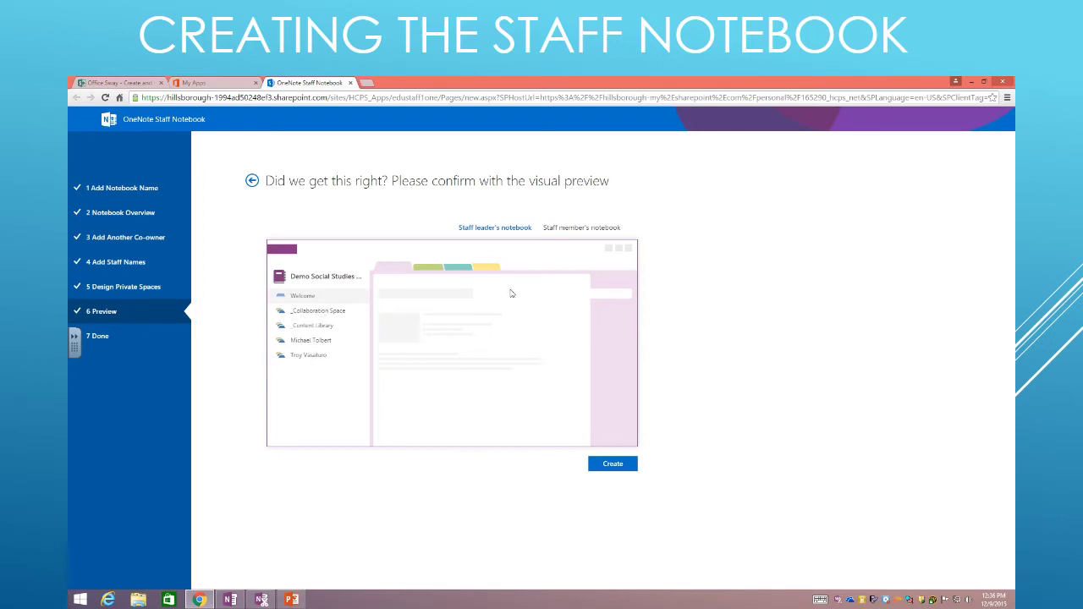
Preview a staff member's notebook, then create the staff notebook
{"action": "left_click", "coordinate": [564, 229]}
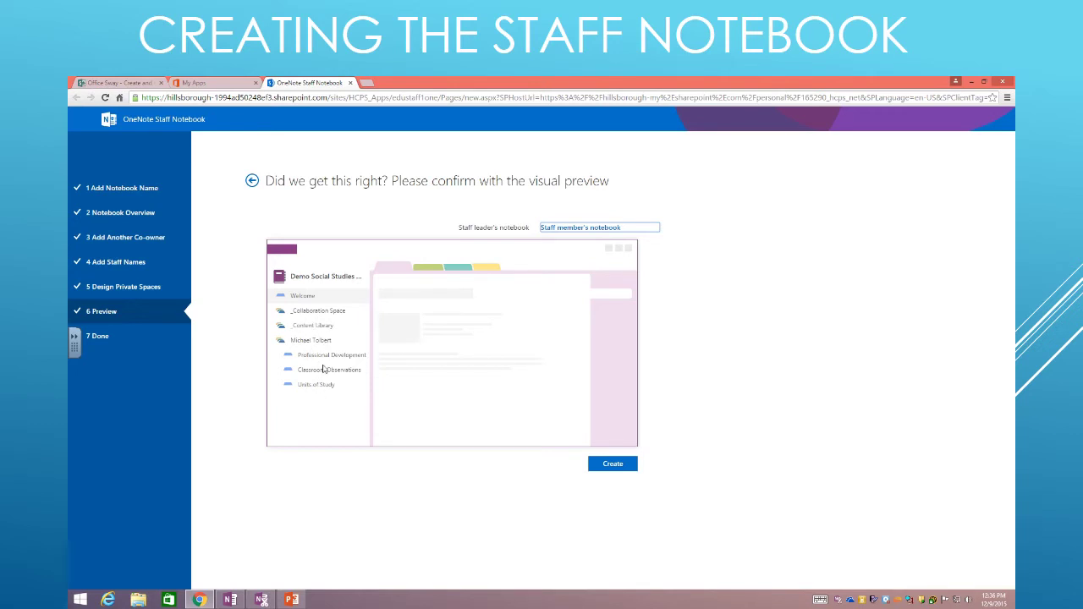
{"action": "left_click", "coordinate": [616, 466]}
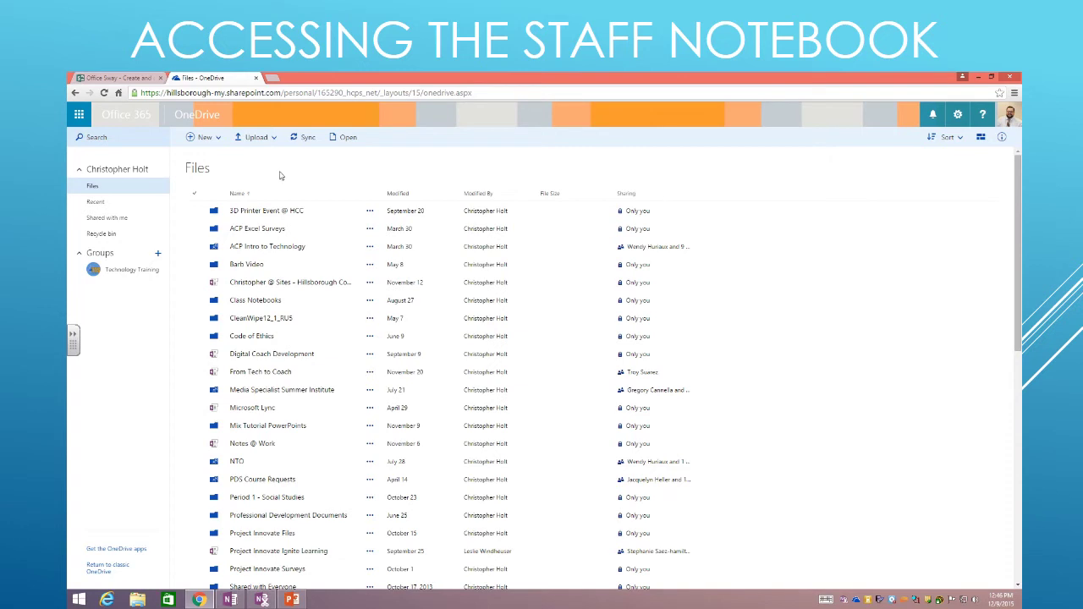
Reopen the OneNote Staff Notebook tool from the Office 365 app launcher
{"action": "left_click", "coordinate": [78, 119]}
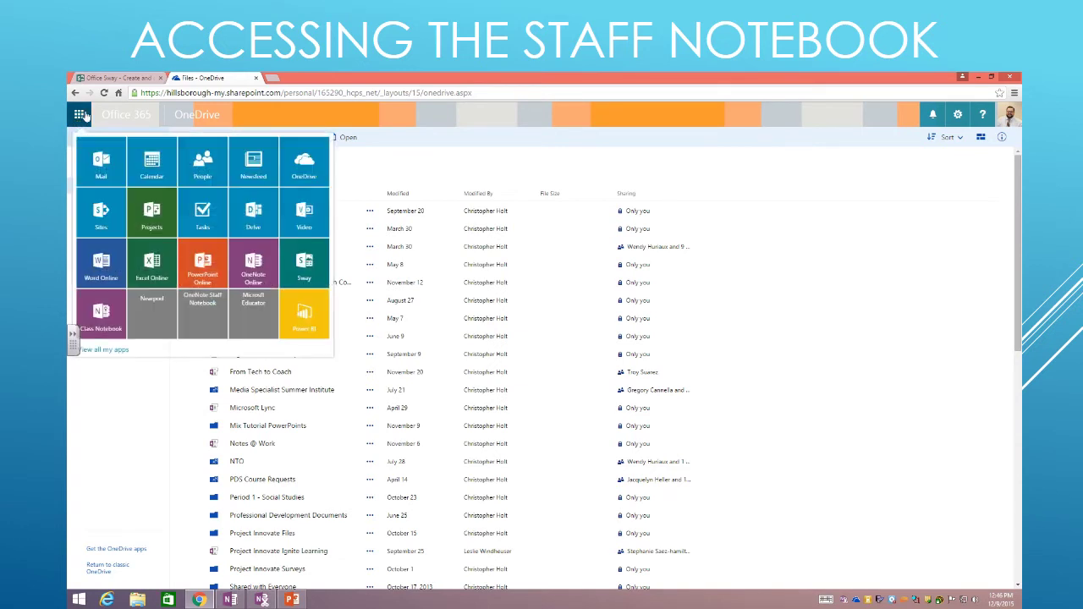
{"action": "left_click", "coordinate": [202, 319]}
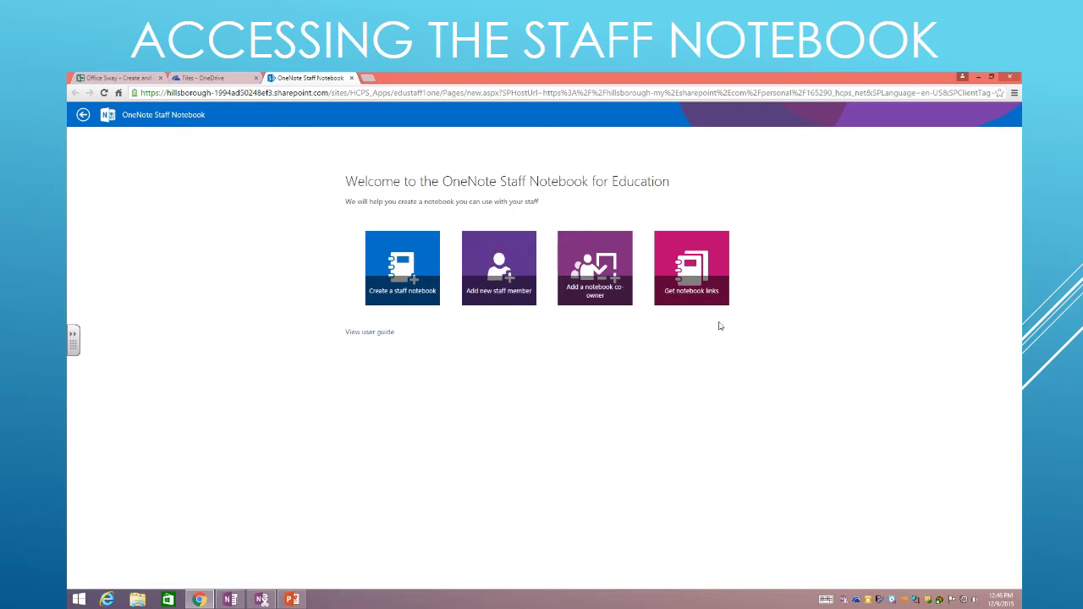
Copy the Demo Social Studies Department notebook link from the Get notebook links page
{"action": "left_click", "coordinate": [682, 273]}
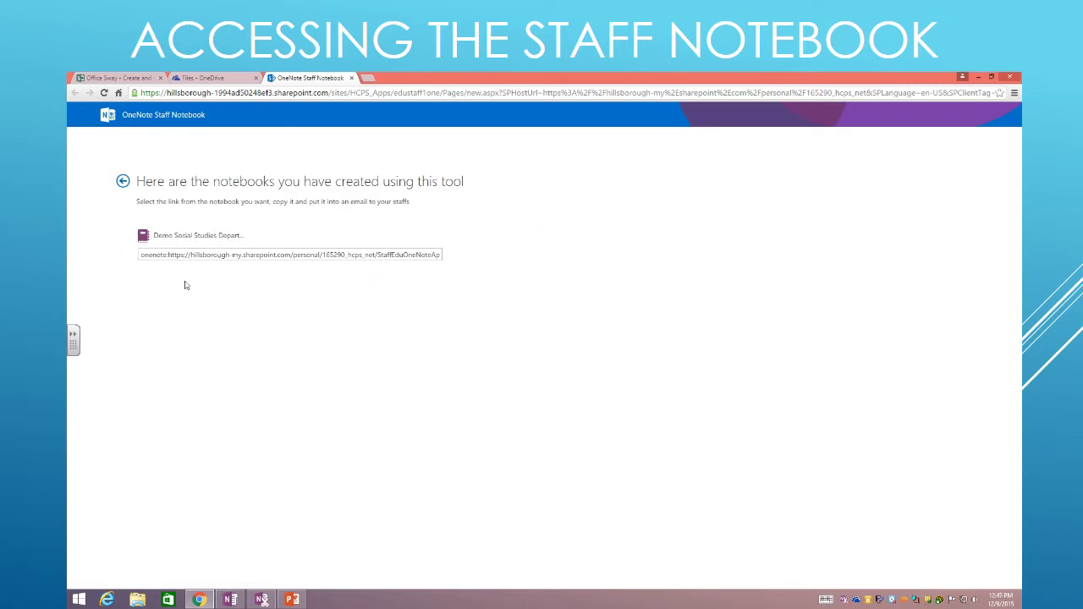
{"action": "left_click_drag", "start_coordinate": [168, 255], "coordinate": [597, 256]}
{"action": "left_click", "coordinate": [228, 285]}
{"action": "left_click_drag", "start_coordinate": [168, 255], "coordinate": [641, 255]}
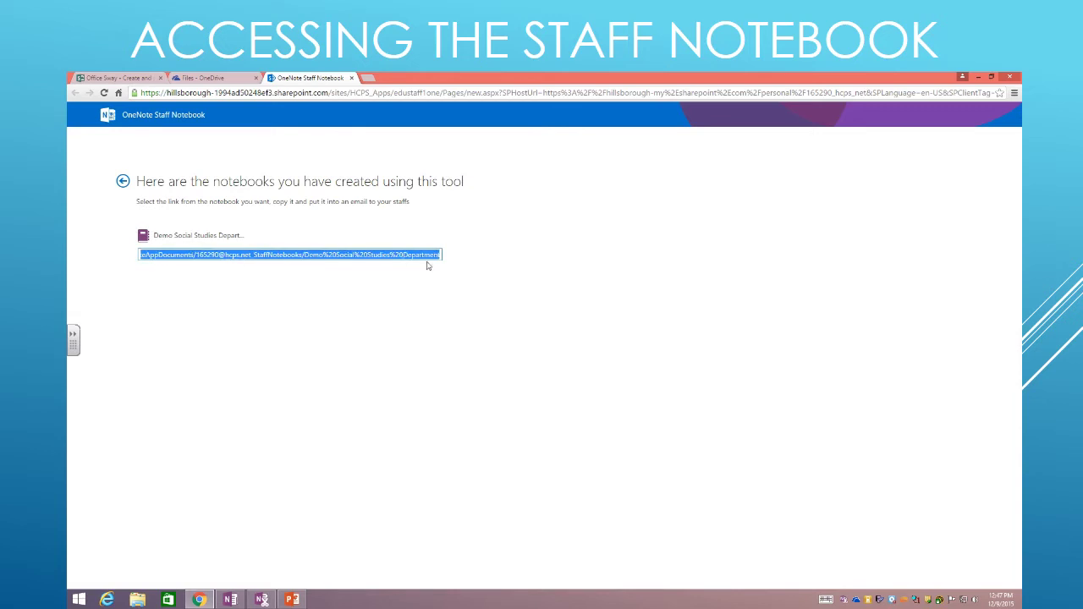
{"action": "right_click", "coordinate": [382, 254]}
{"action": "left_click", "coordinate": [399, 269]}
Load the pasted notebook link in a new tab, then expand and collapse the _Collaboration Space section group
{"action": "left_click", "coordinate": [369, 78]}
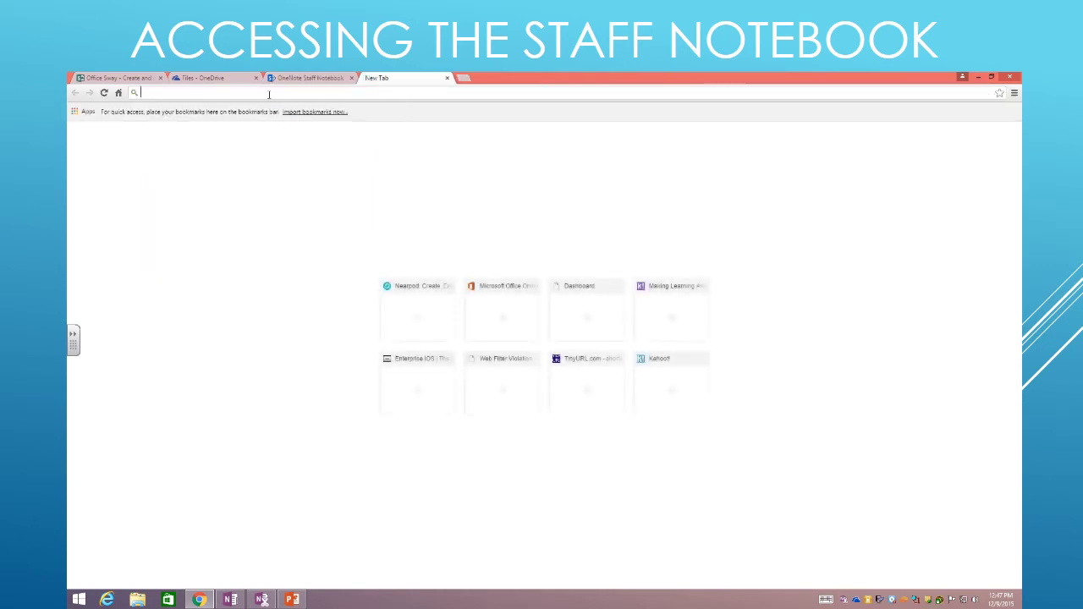
{"action": "right_click", "coordinate": [269, 94]}
{"action": "left_click", "coordinate": [296, 140]}
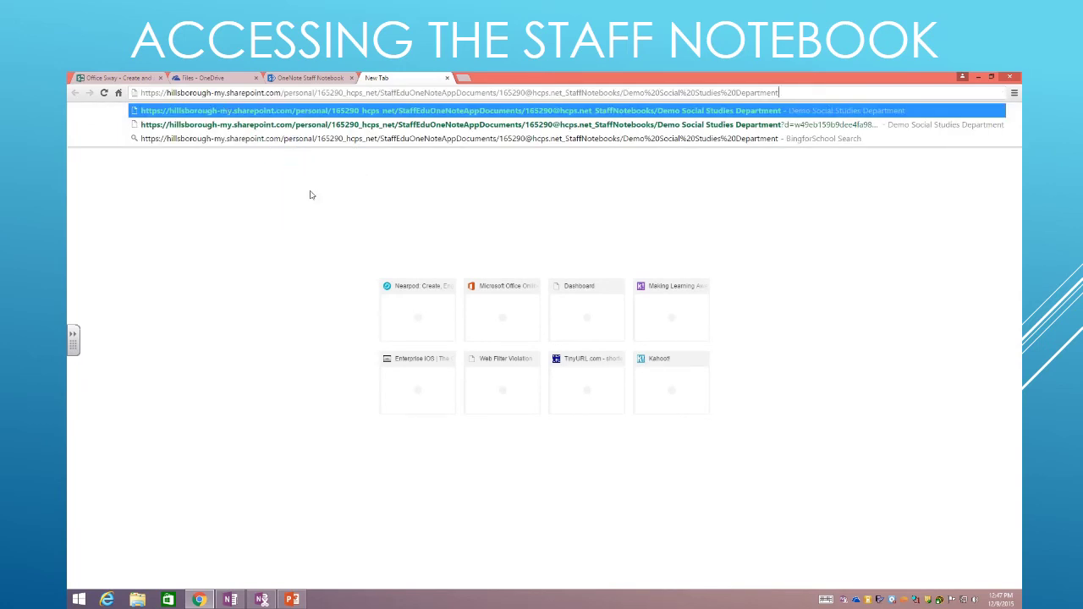
{"action": "key", "text": "Return"}
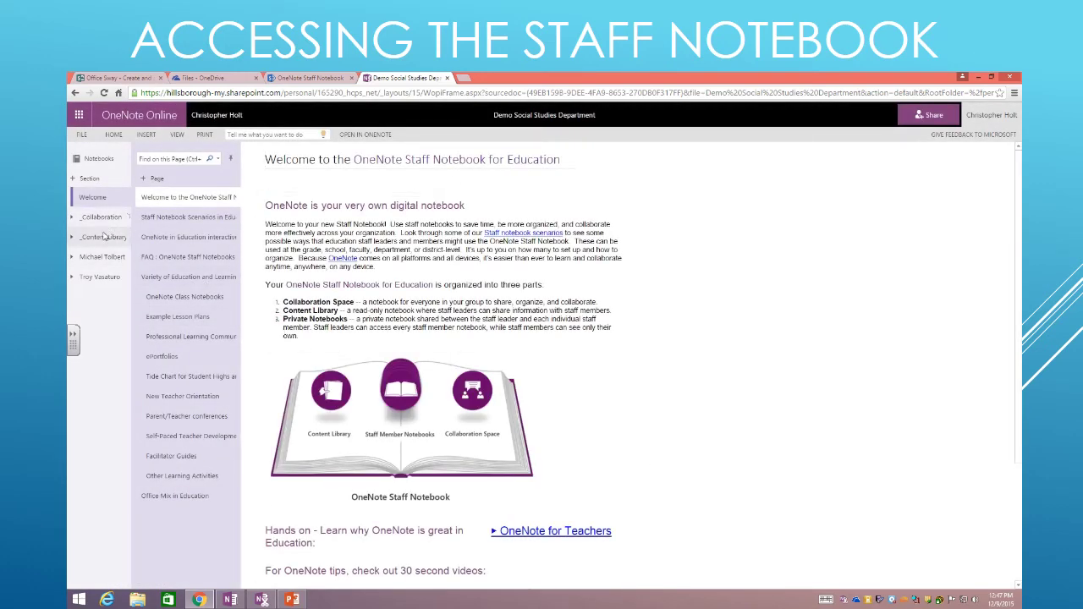
{"action": "left_click", "coordinate": [103, 237]}
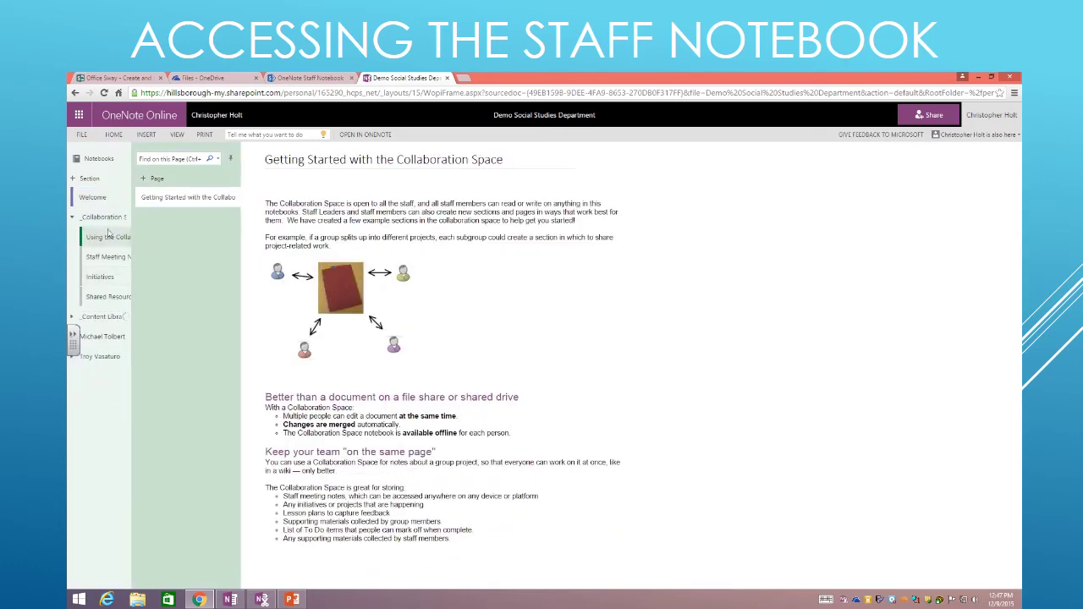
{"action": "left_click", "coordinate": [106, 224]}
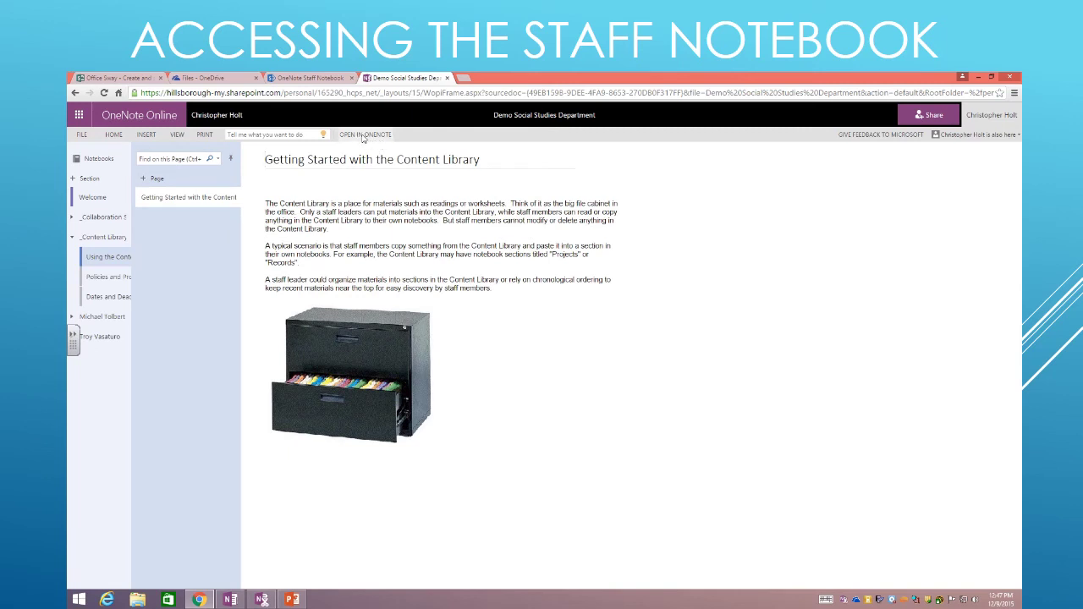
Send the notebook to desktop OneNote, remembering the choice for OneNote links
{"action": "left_click", "coordinate": [364, 136]}
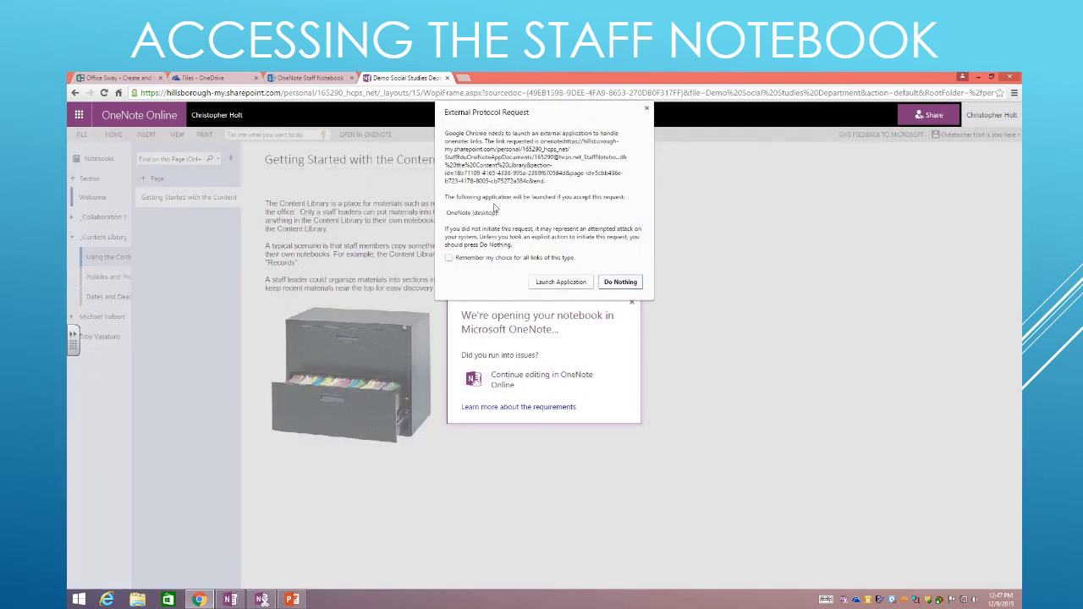
{"action": "left_click", "coordinate": [449, 259]}
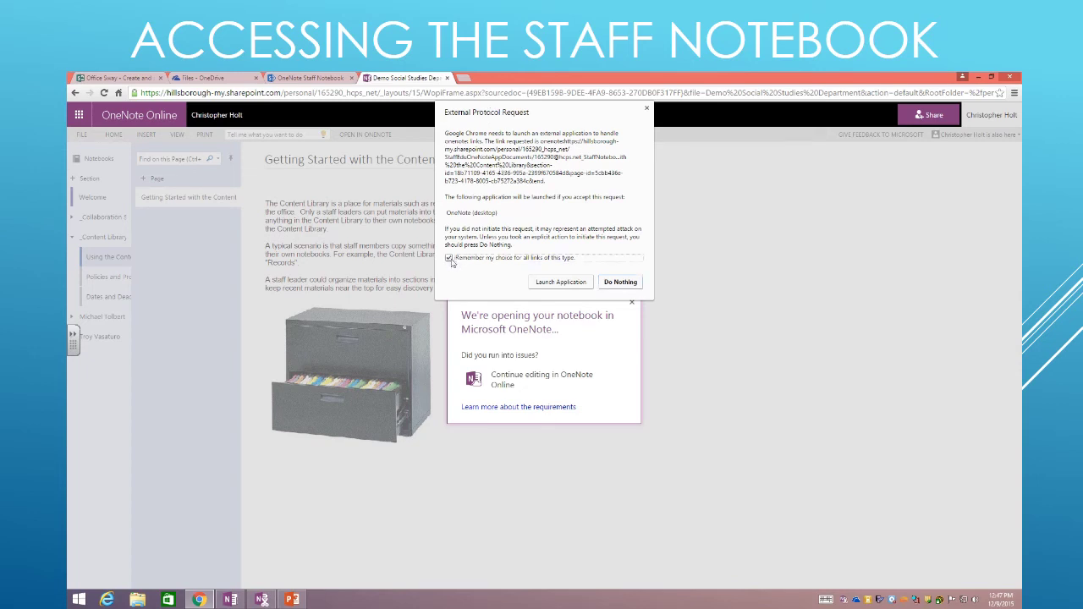
{"action": "left_click", "coordinate": [558, 282]}
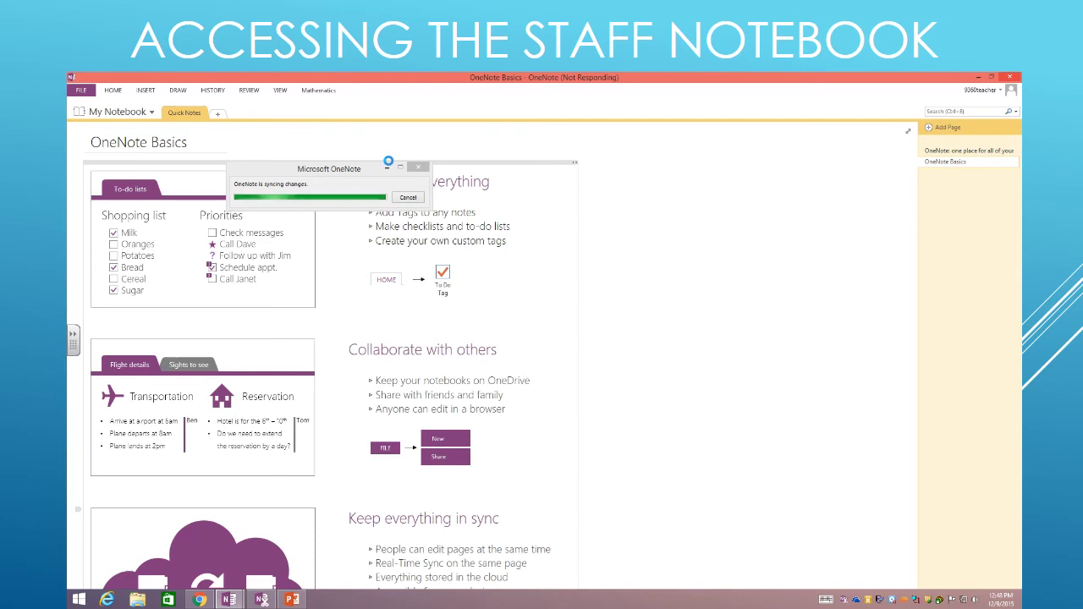
Expand the ribbon from the REVIEW tab and pin it open
{"action": "mouse_move", "coordinate": [499, 85]}
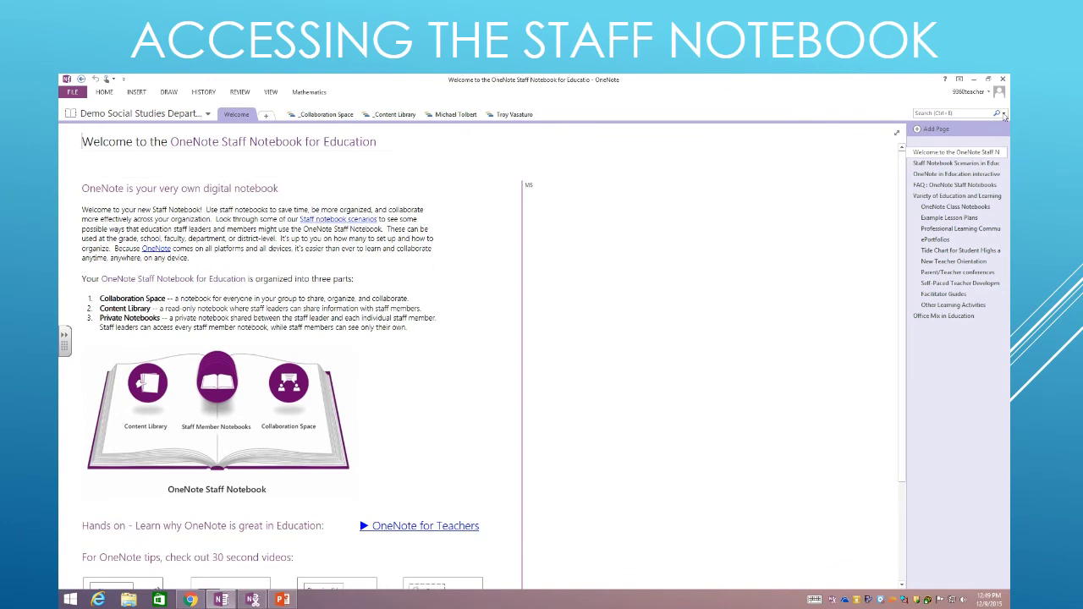
{"action": "left_click", "coordinate": [240, 93]}
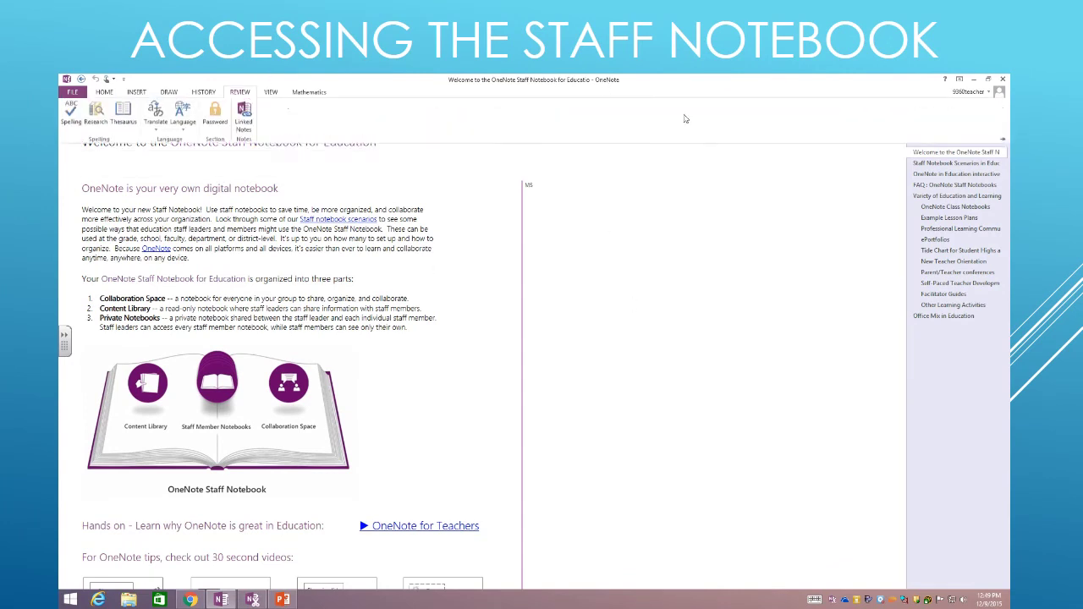
{"action": "left_click", "coordinate": [1002, 141]}
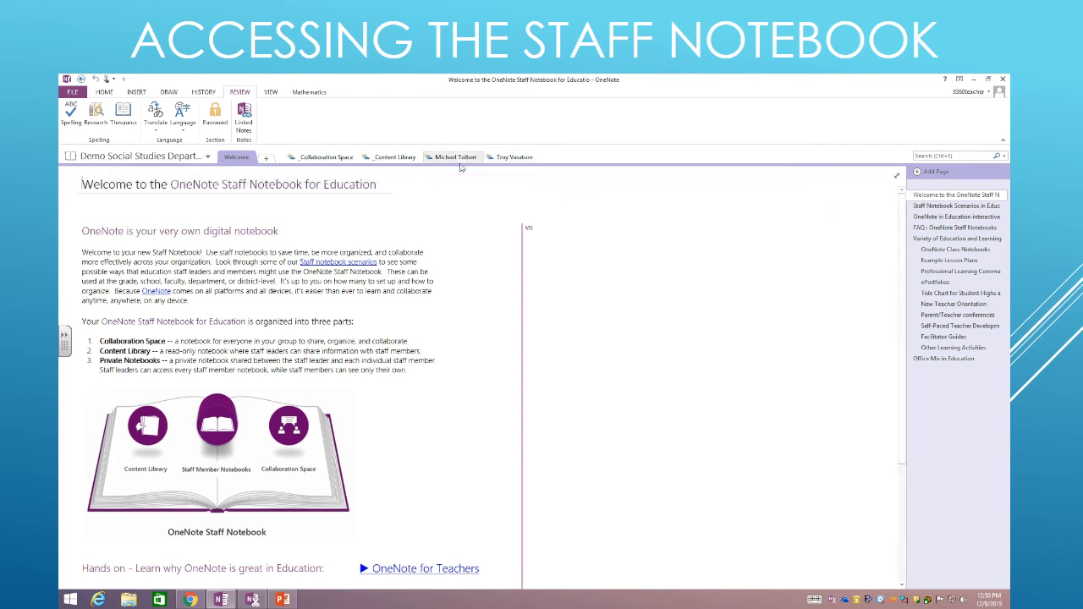
{"action": "left_click", "coordinate": [266, 157]}
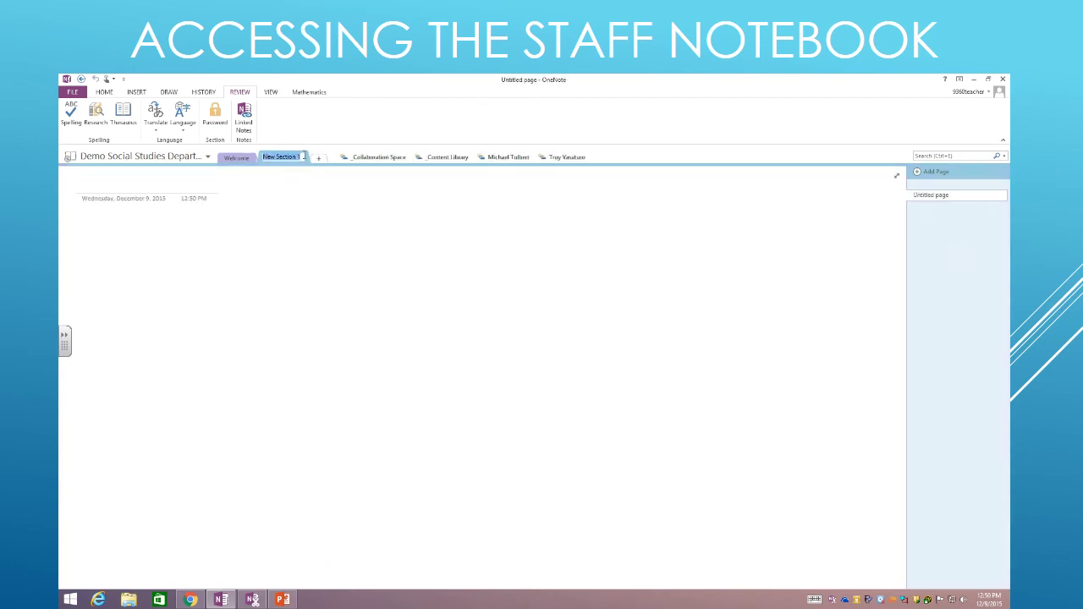
{"action": "right_click", "coordinate": [287, 161]}
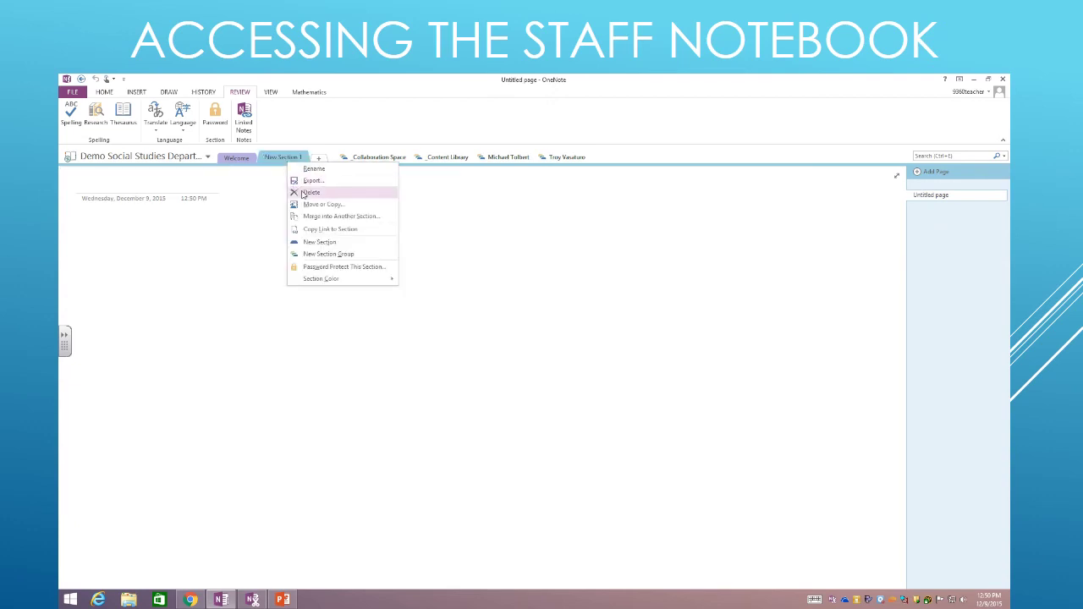
{"action": "left_click", "coordinate": [309, 192]}
{"action": "left_click", "coordinate": [515, 370]}
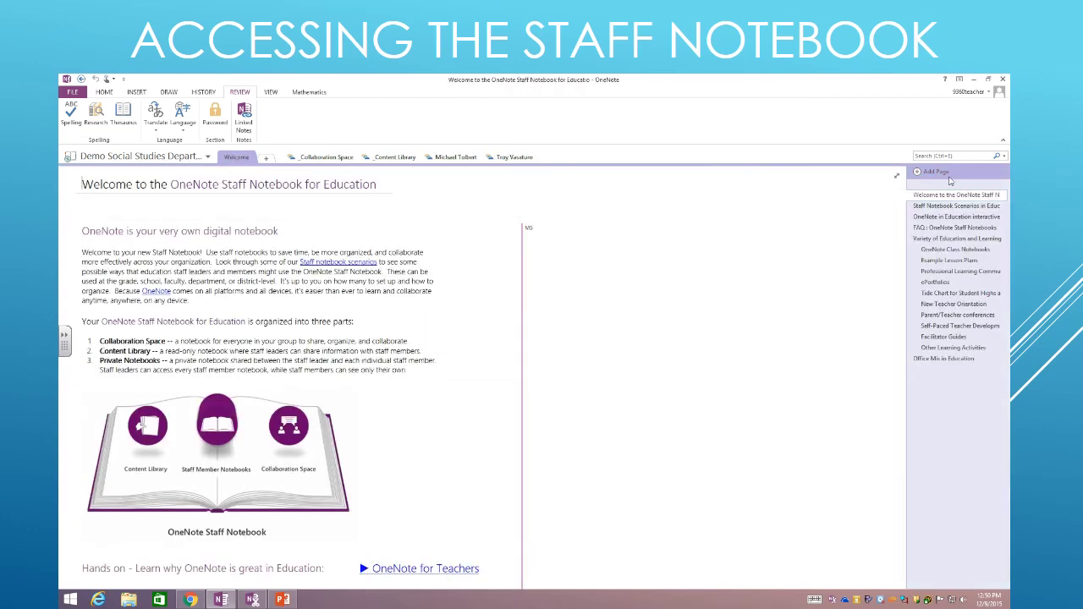